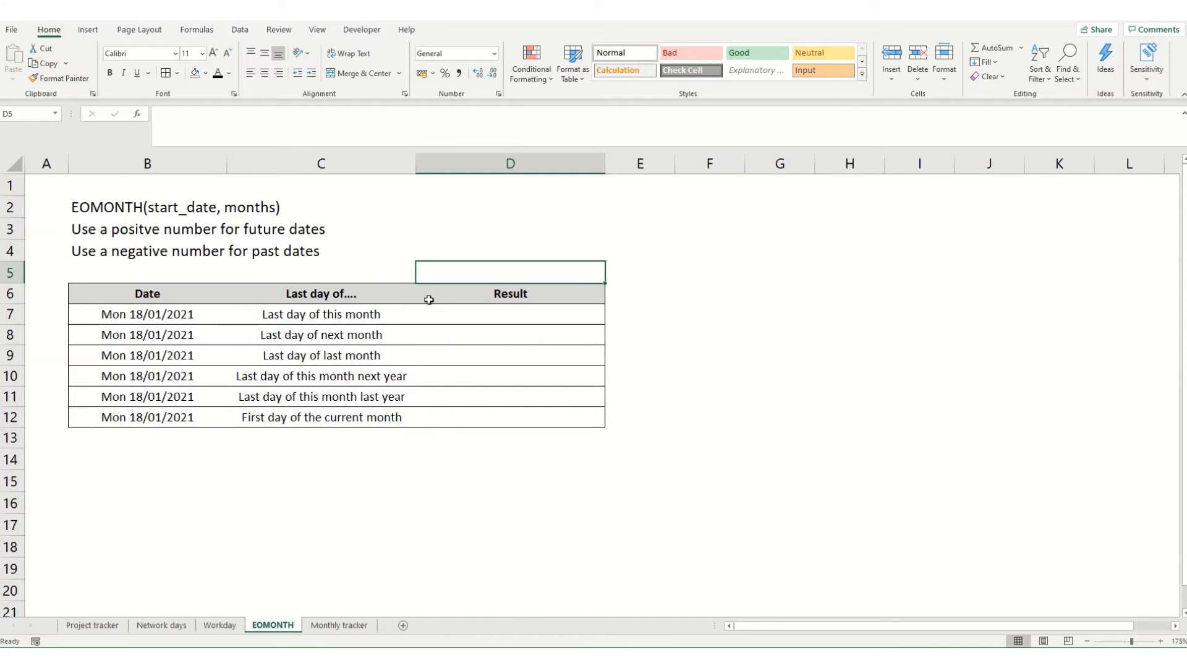
- Calculate the last day of this month in D7 with =EOMONTH(B7,0)
left_click(519, 309)
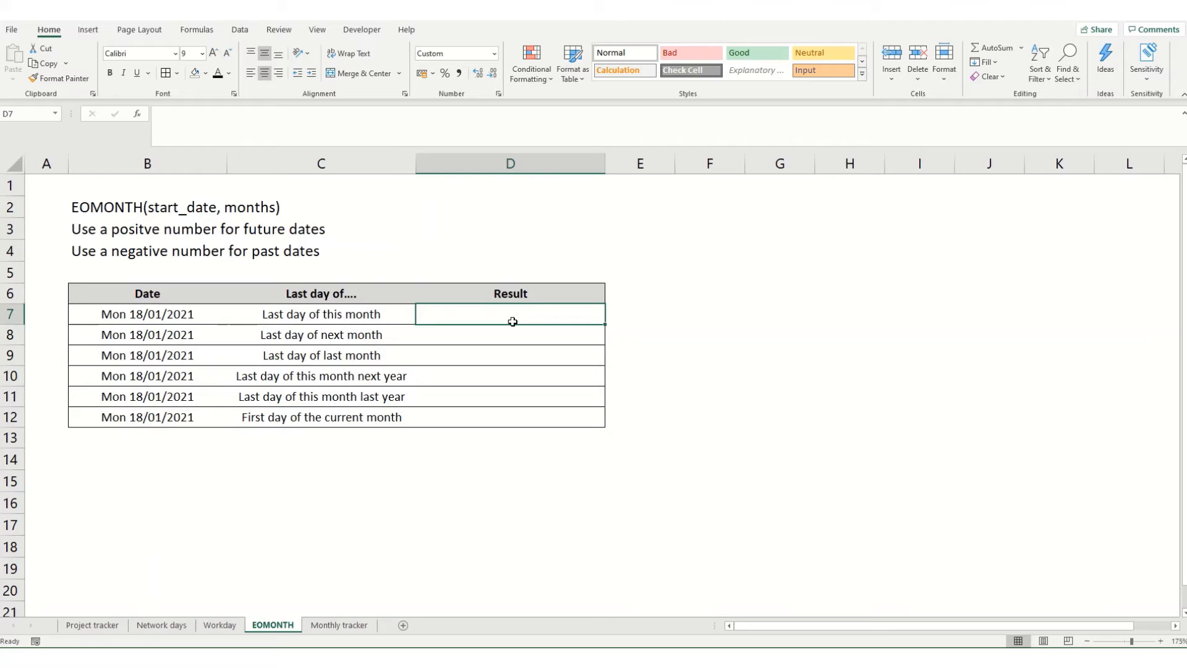
type("=eom")
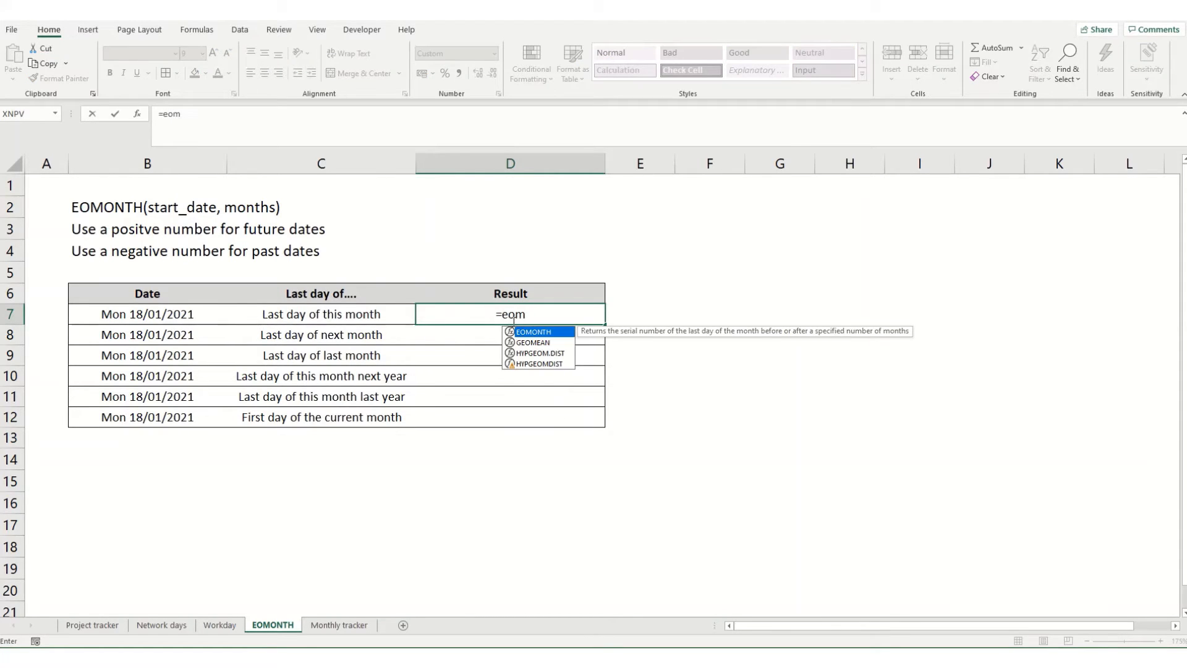
key("Tab")
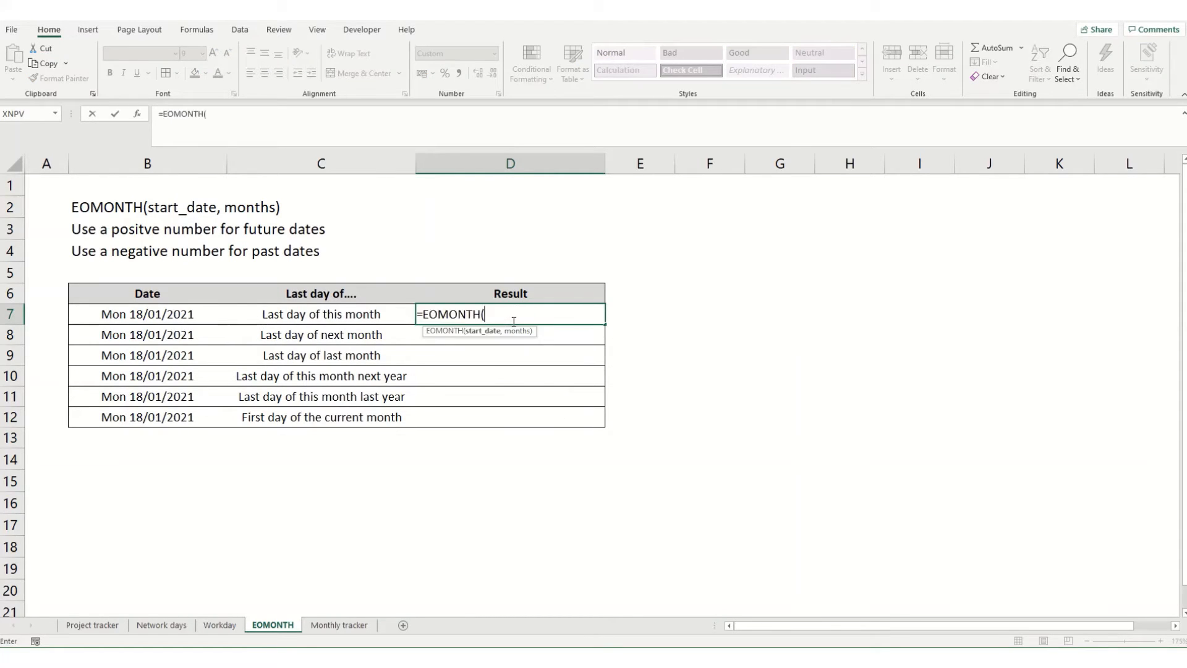
left_click(147, 316)
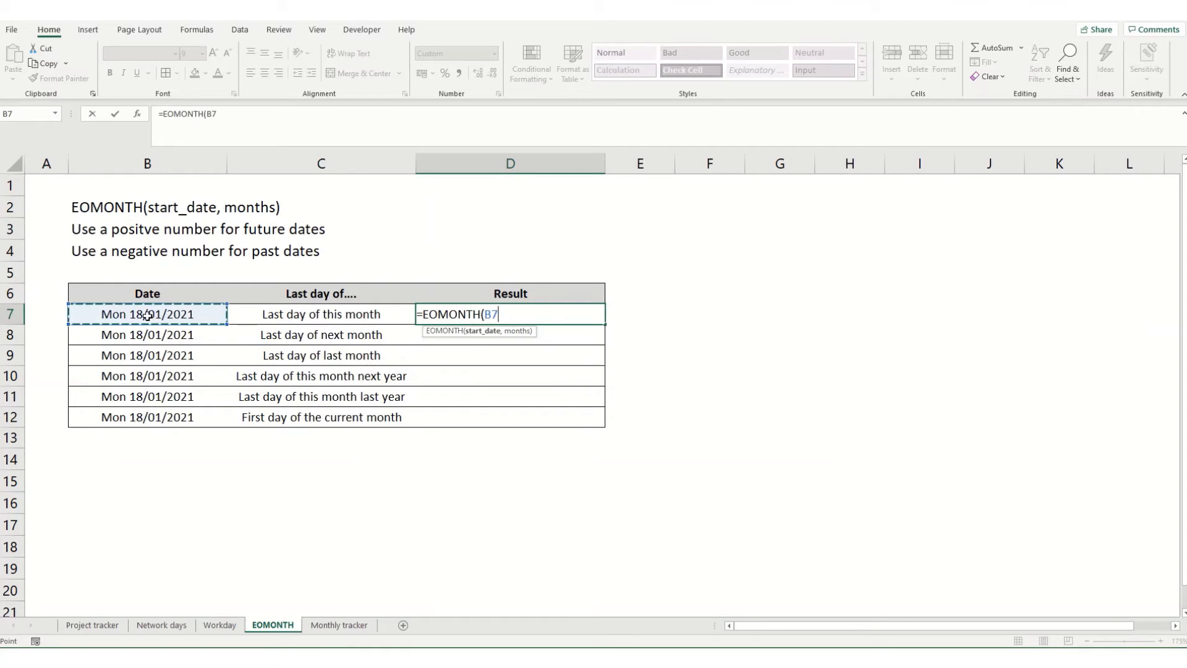
type(",0")
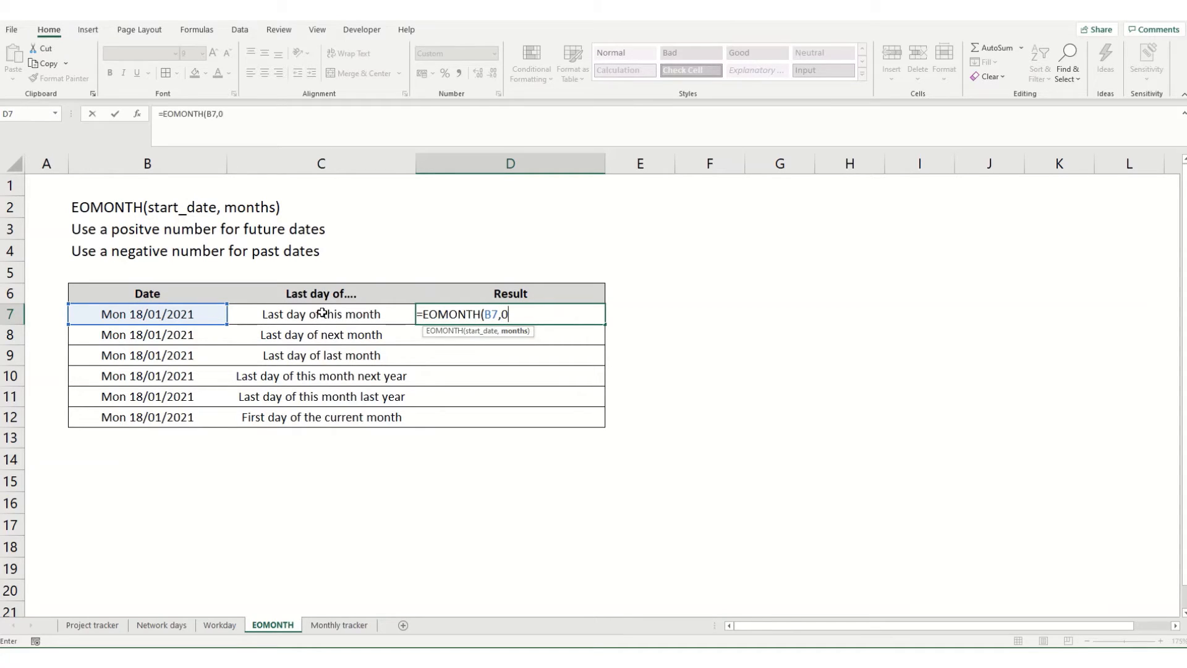
key("Return")
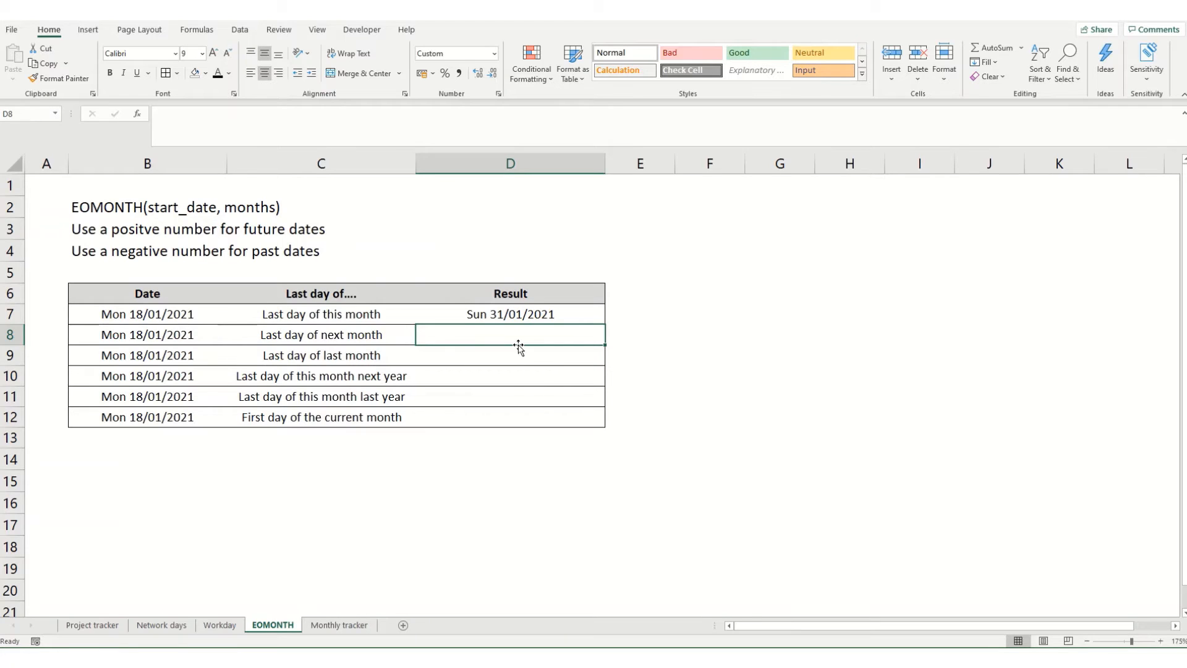
- Calculate the last day of next month in D8 with =EOMONTH(B8,1)
type("=eo")
key("Tab")
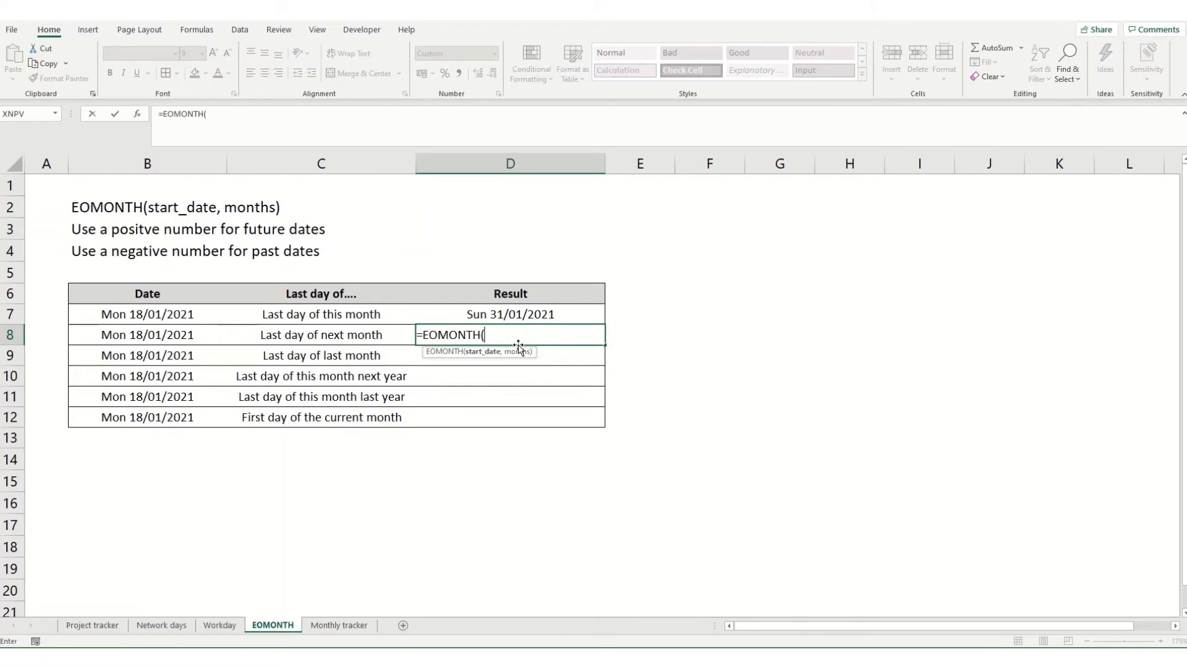
left_click(119, 334)
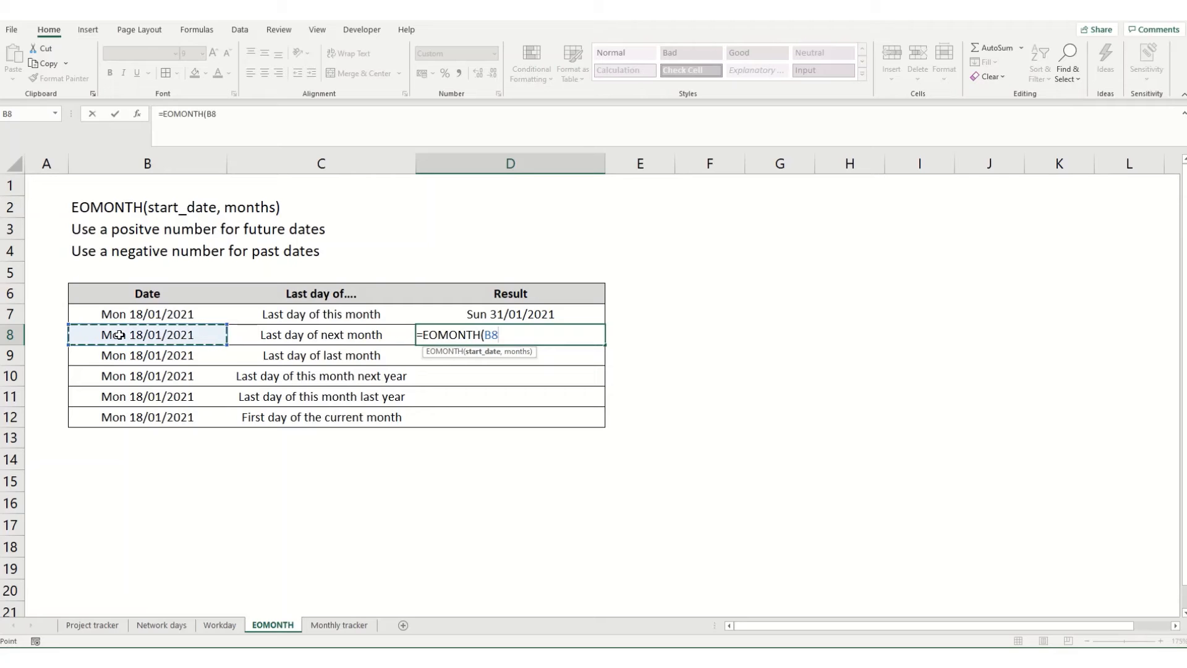
type(",")
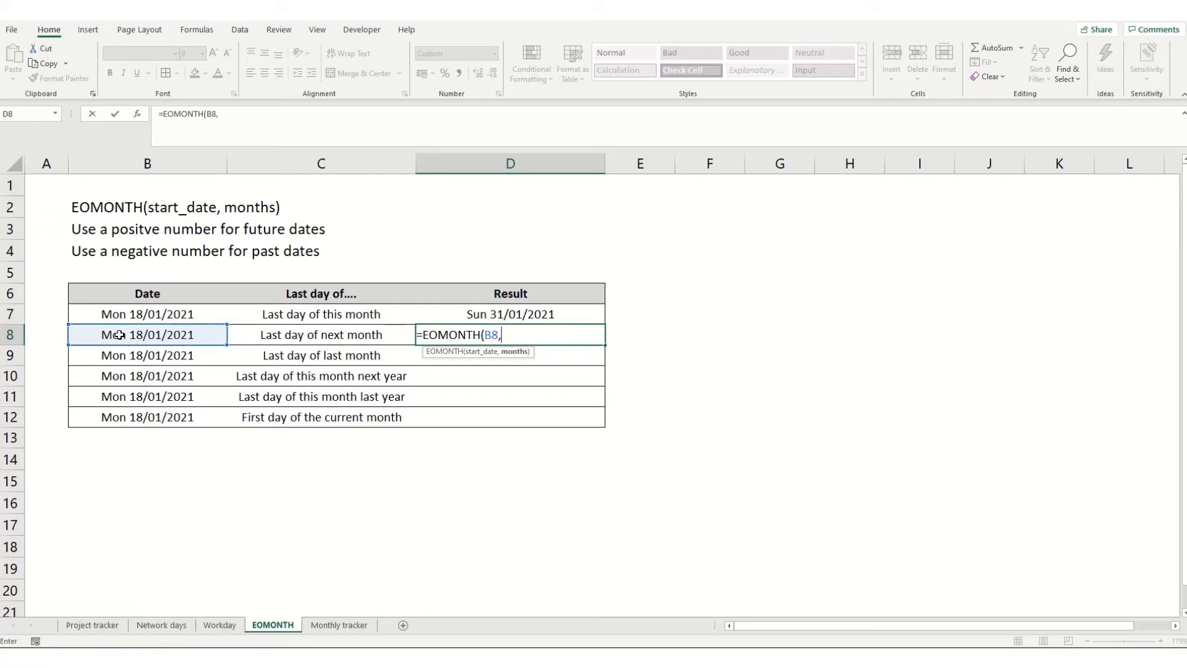
type("1")
key("Return")
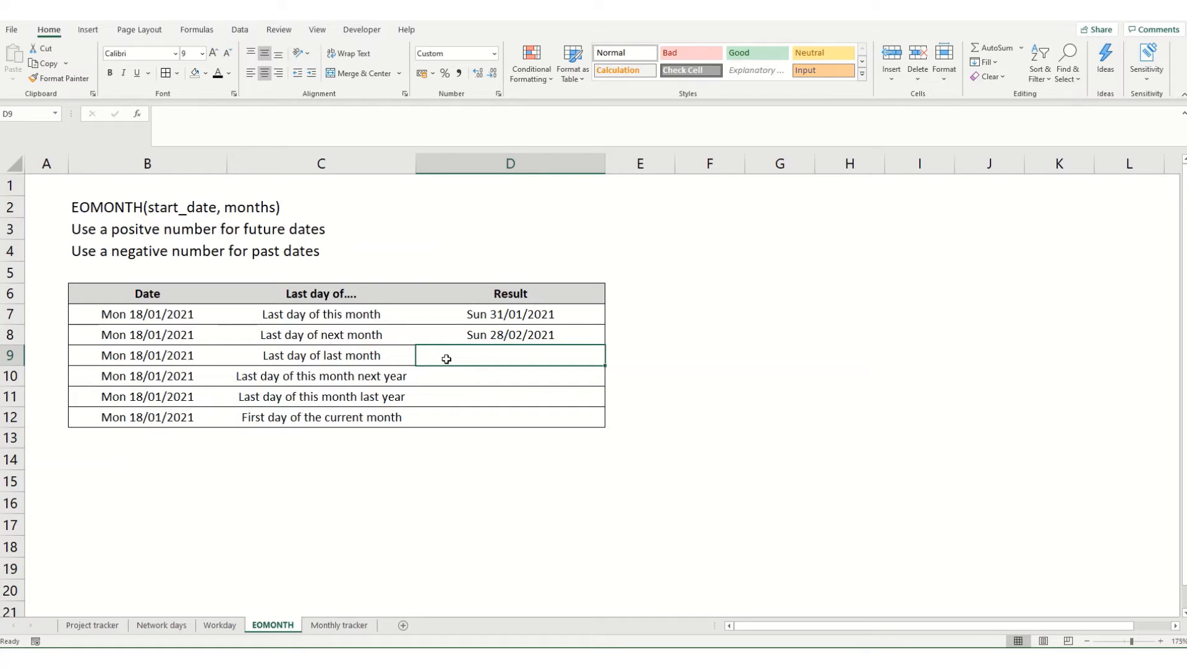
- Calculate the last day of last month in D9 with =EOMONTH(B9,-1)
type("=eom")
key("Tab")
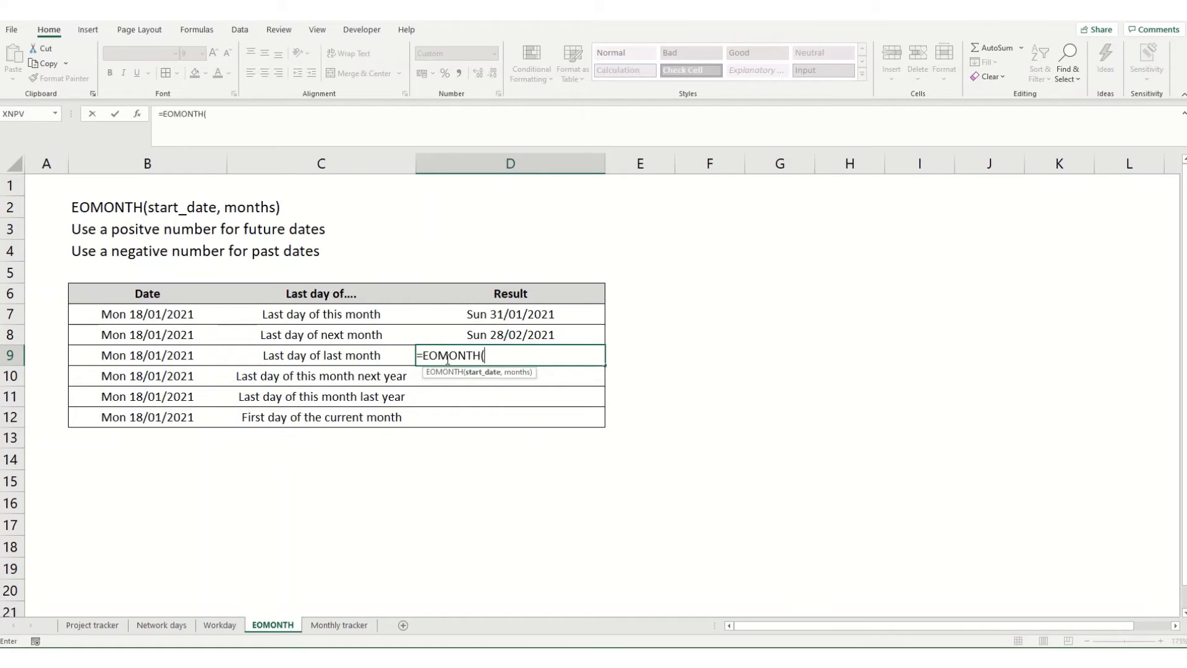
left_click(166, 354)
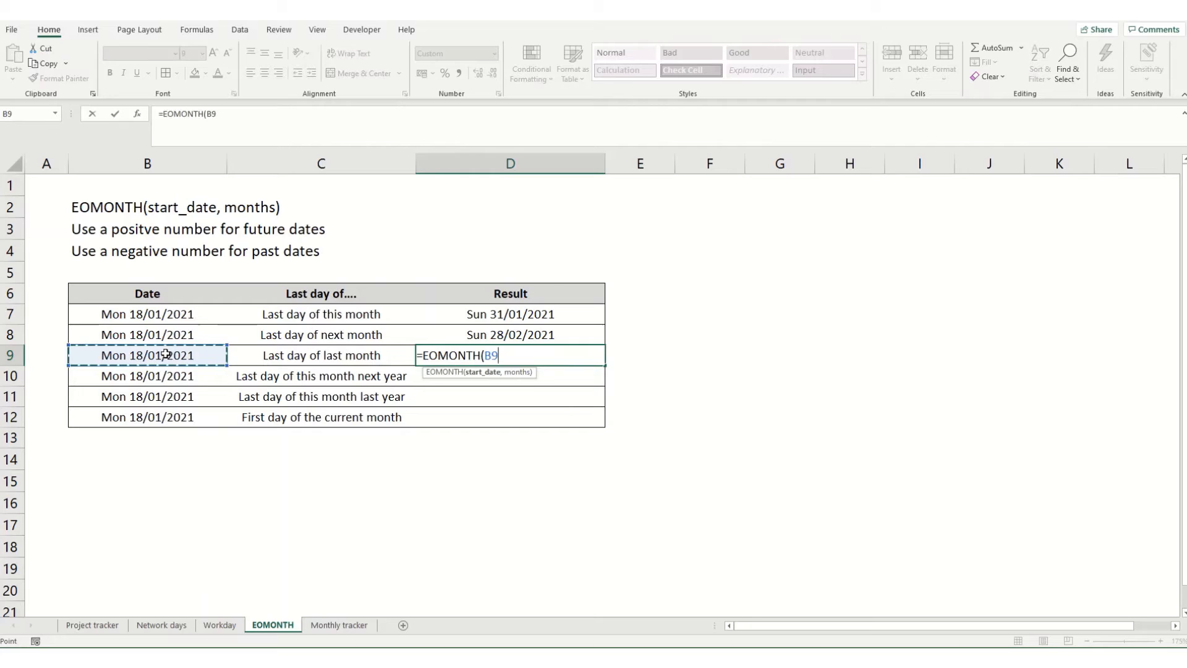
type(",")
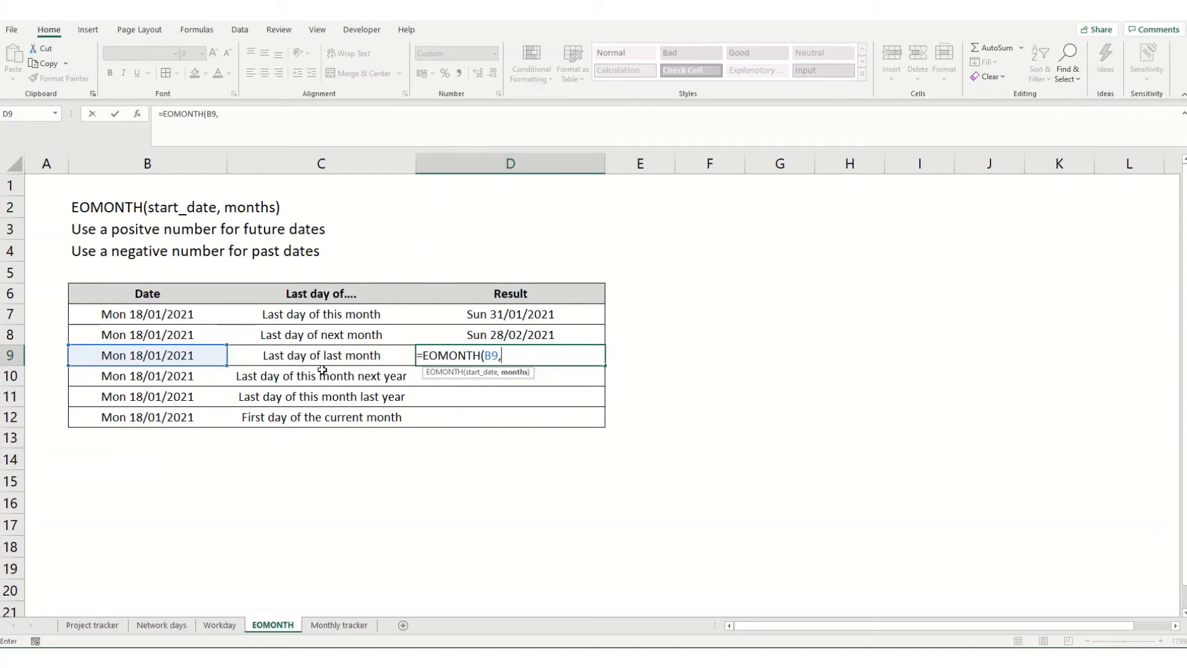
type("-1)")
key("Return")
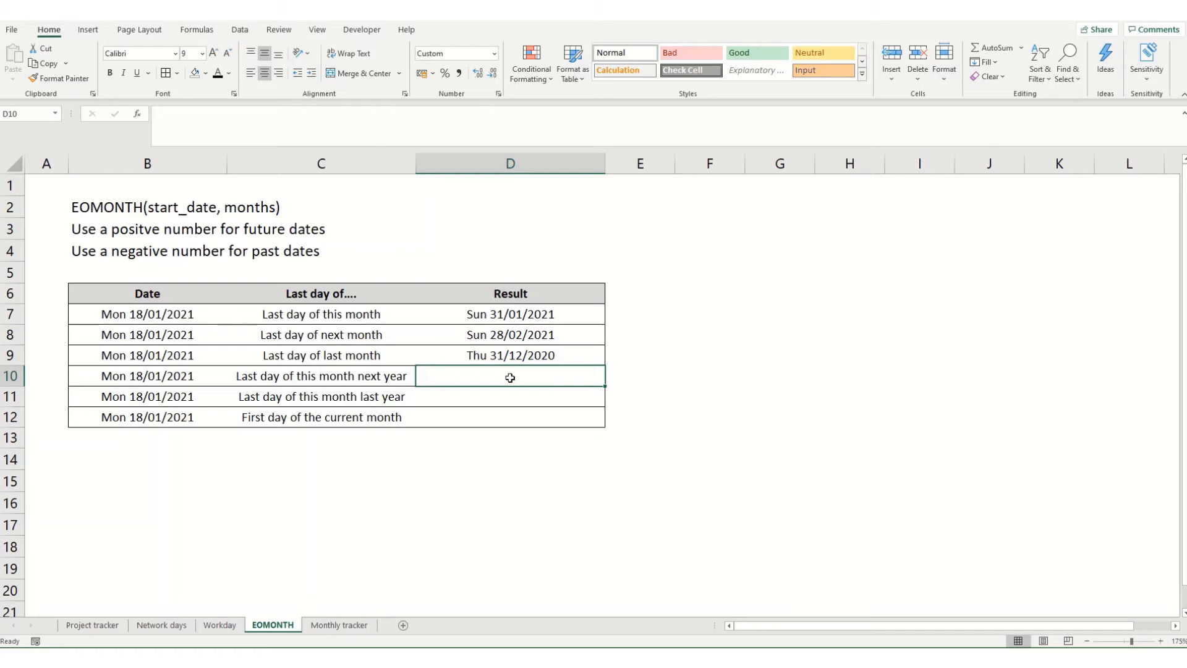
- Calculate the last day of this month next year in D10 with =EOMONTH(B10,12)
type("=eo")
key("Tab")
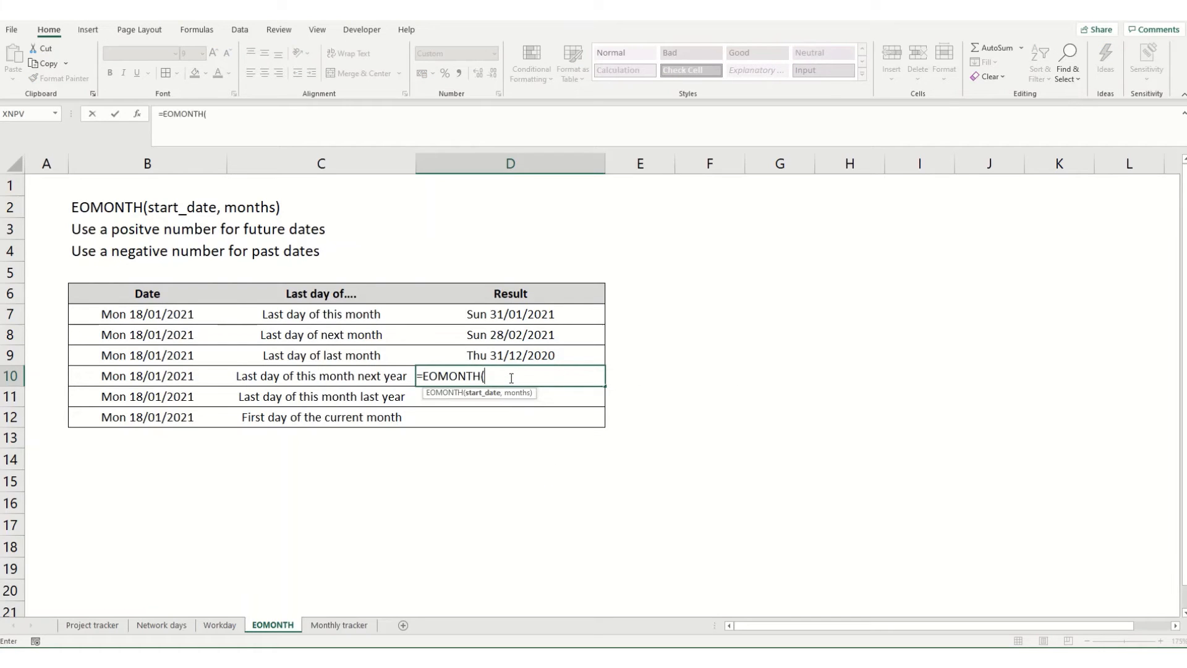
left_click(152, 377)
type(",12")
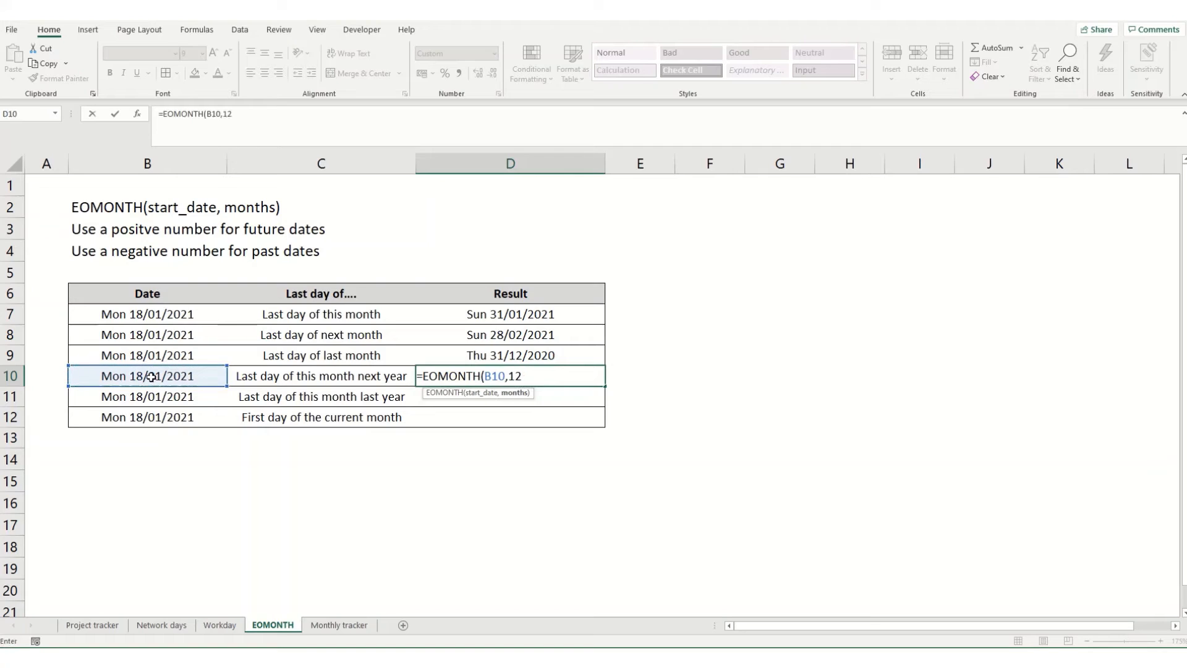
key("Return")
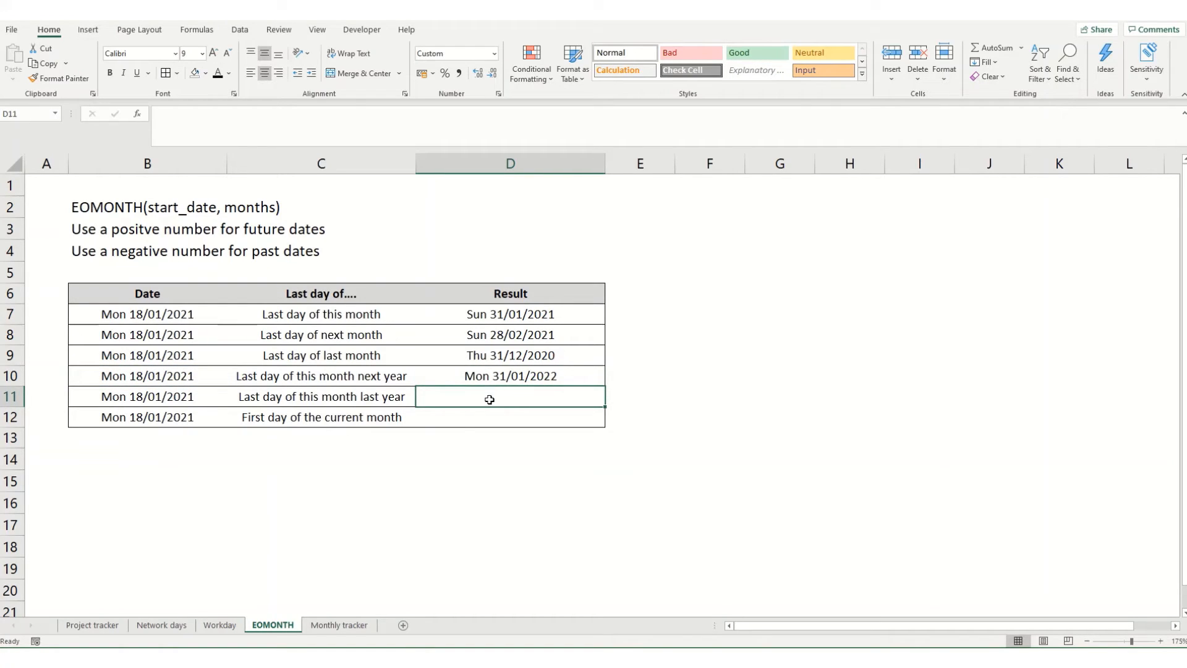
- Calculate the last day of this month last year in D11 with =EOMONTH(B11,-12)
type("=")
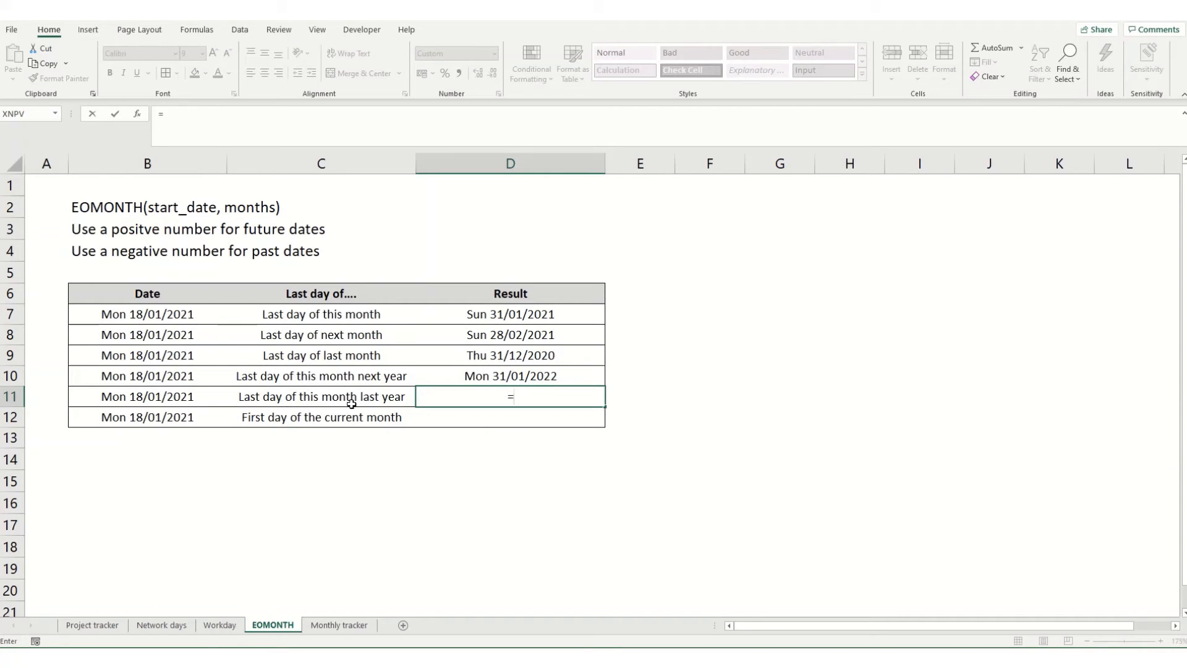
type("eo")
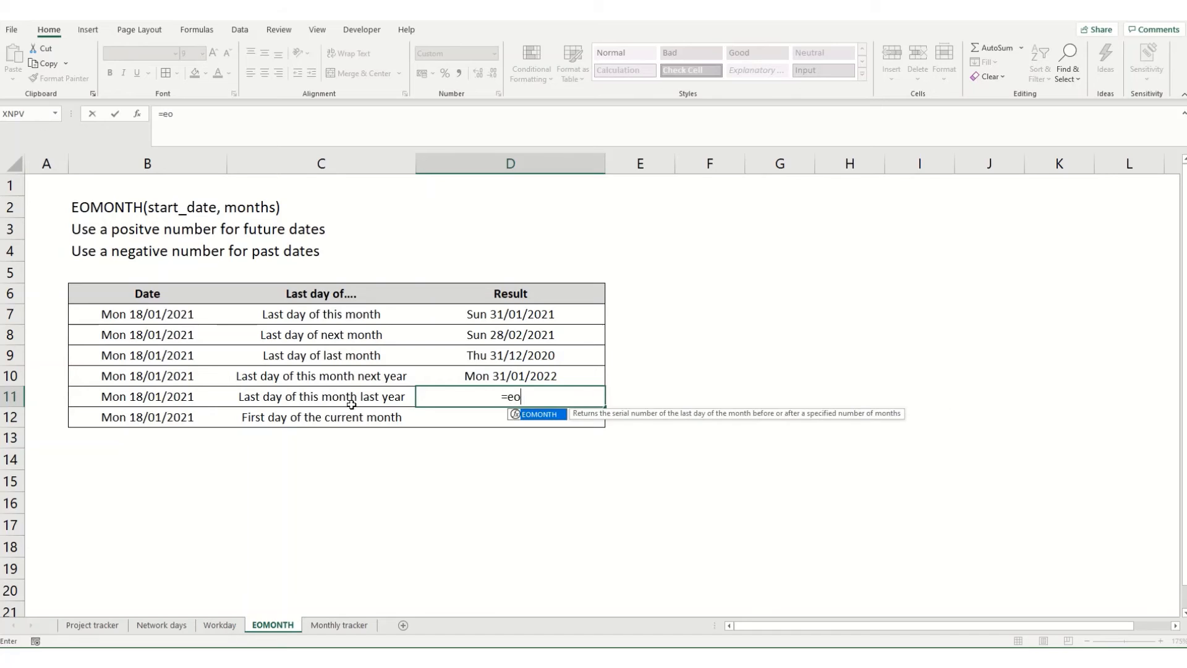
key("Tab")
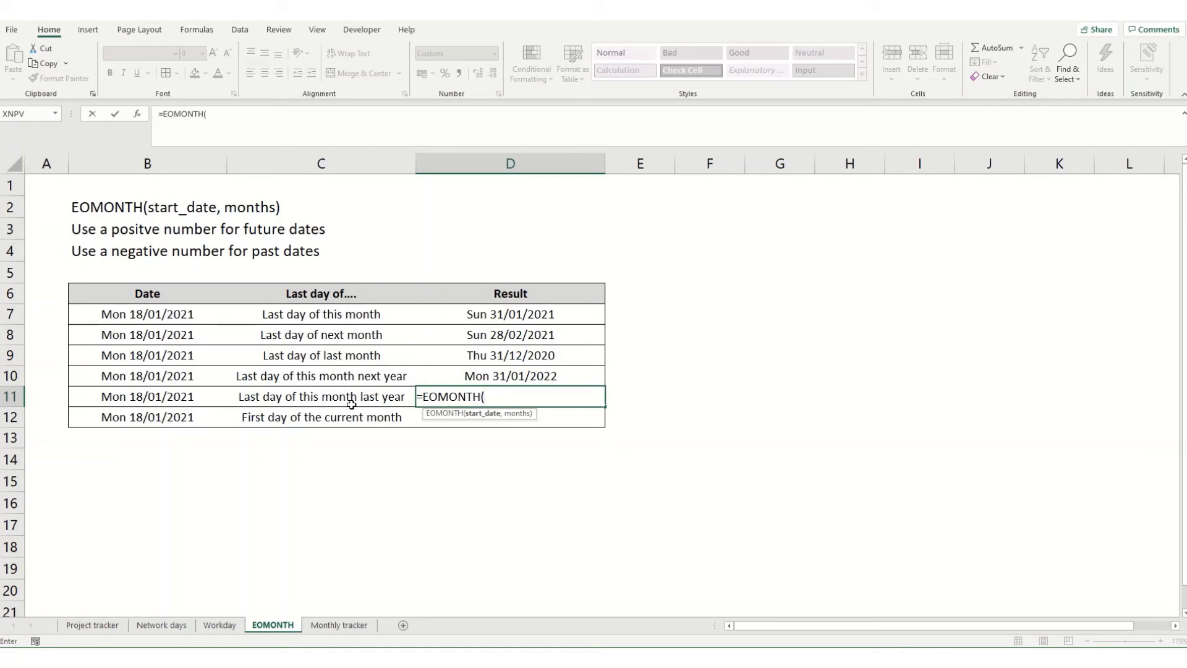
left_click(133, 402)
type(",-12")
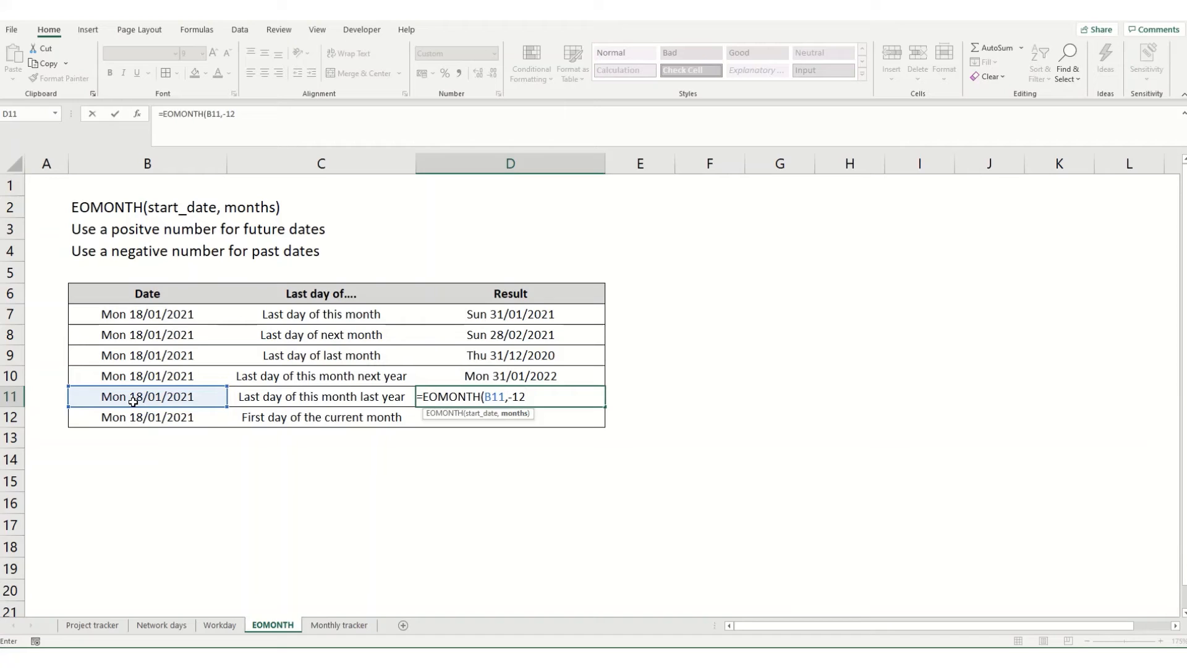
key("Return")
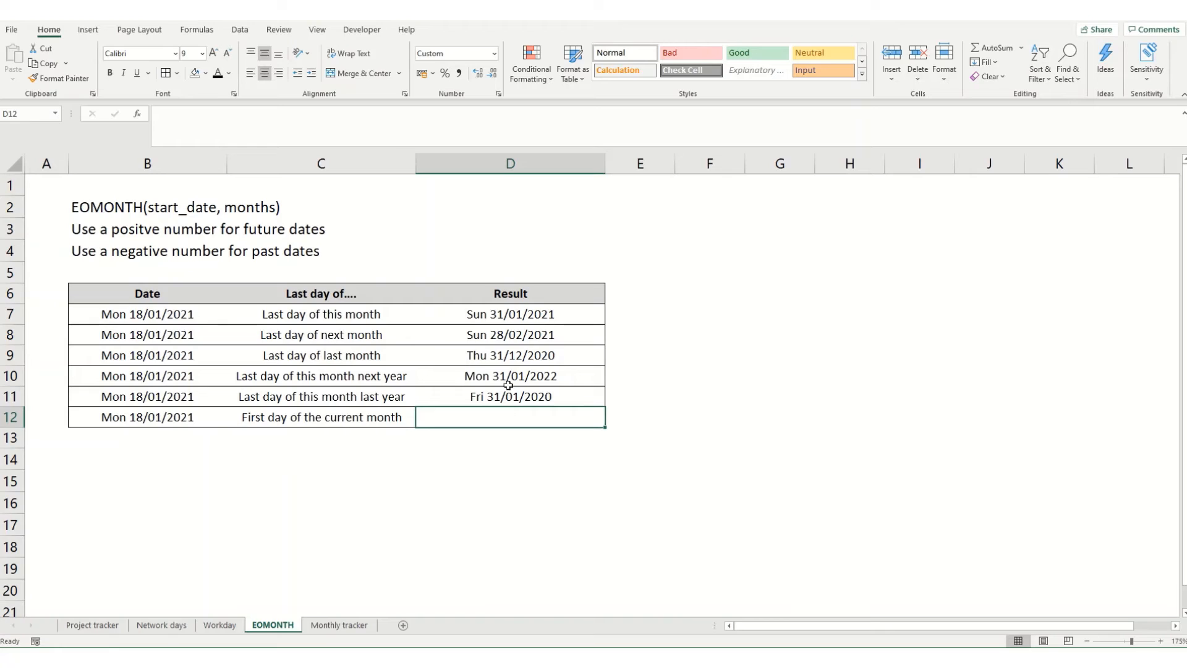
- Replace the B7 reference in D7's formula with TODAY(), making it =EOMONTH(TODAY(),0)
left_click(481, 314)
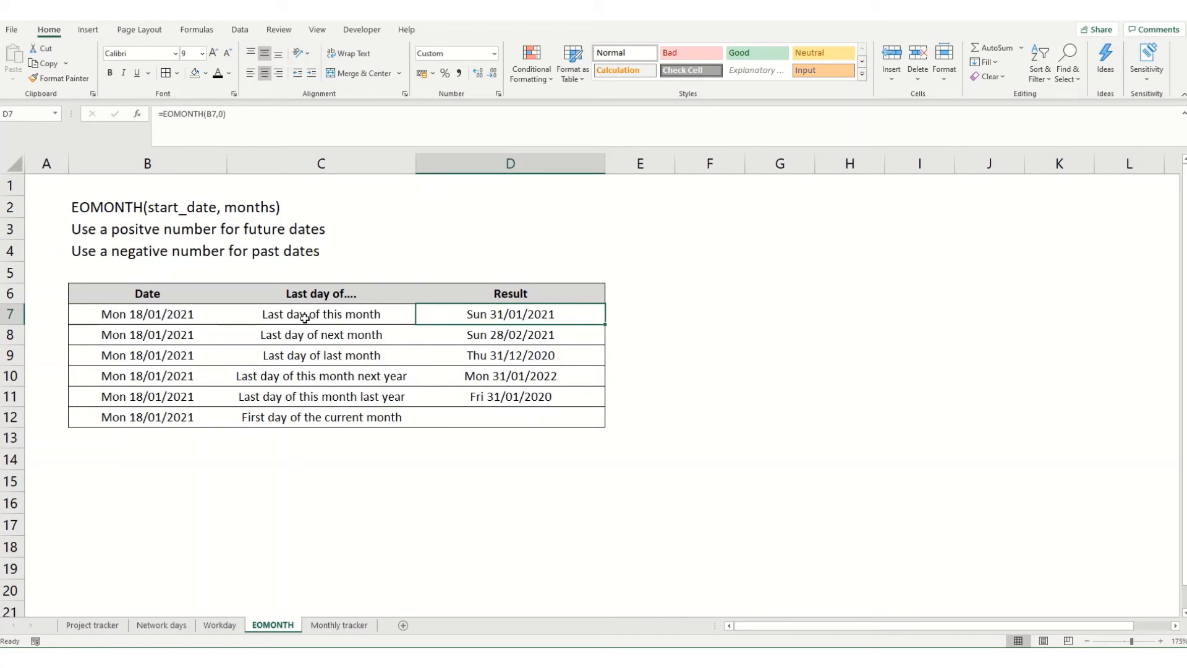
left_click(218, 114)
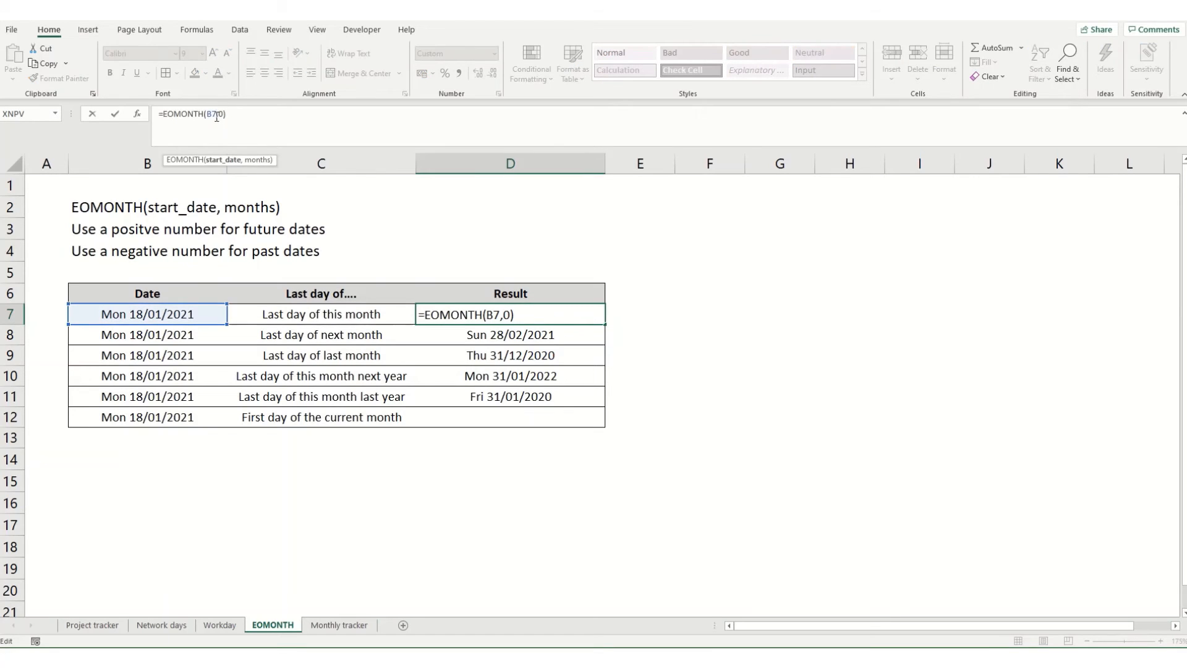
key("BackSpace")
key("BackSpace")
type("today")
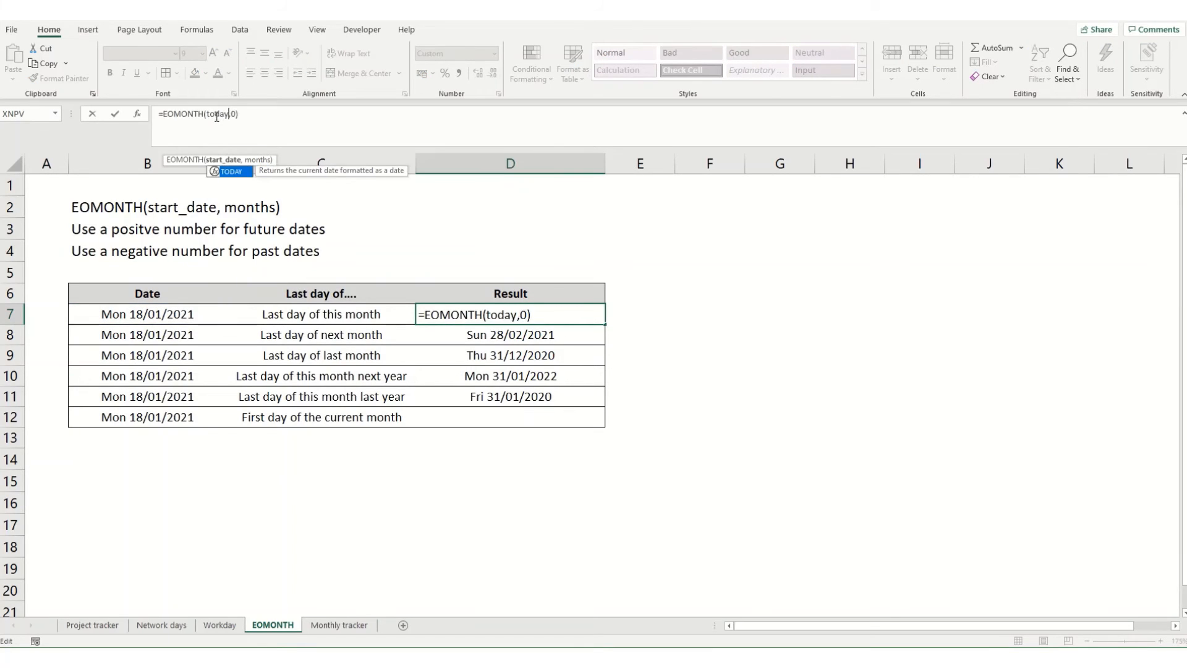
key("Tab")
type(")")
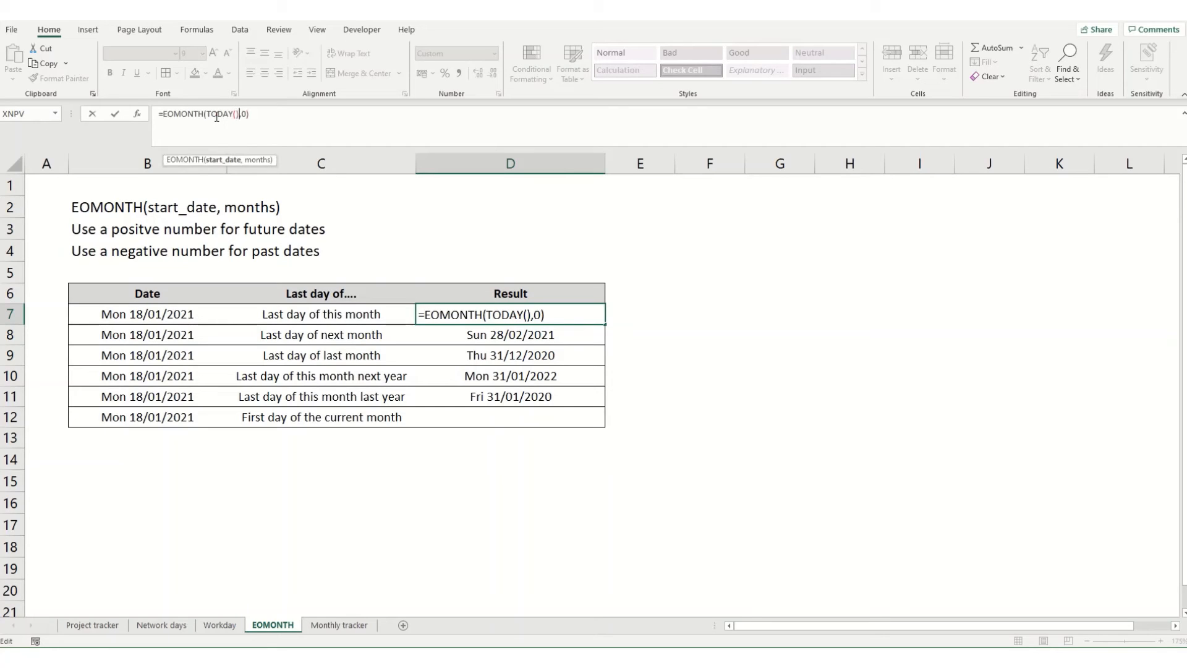
key("Return")
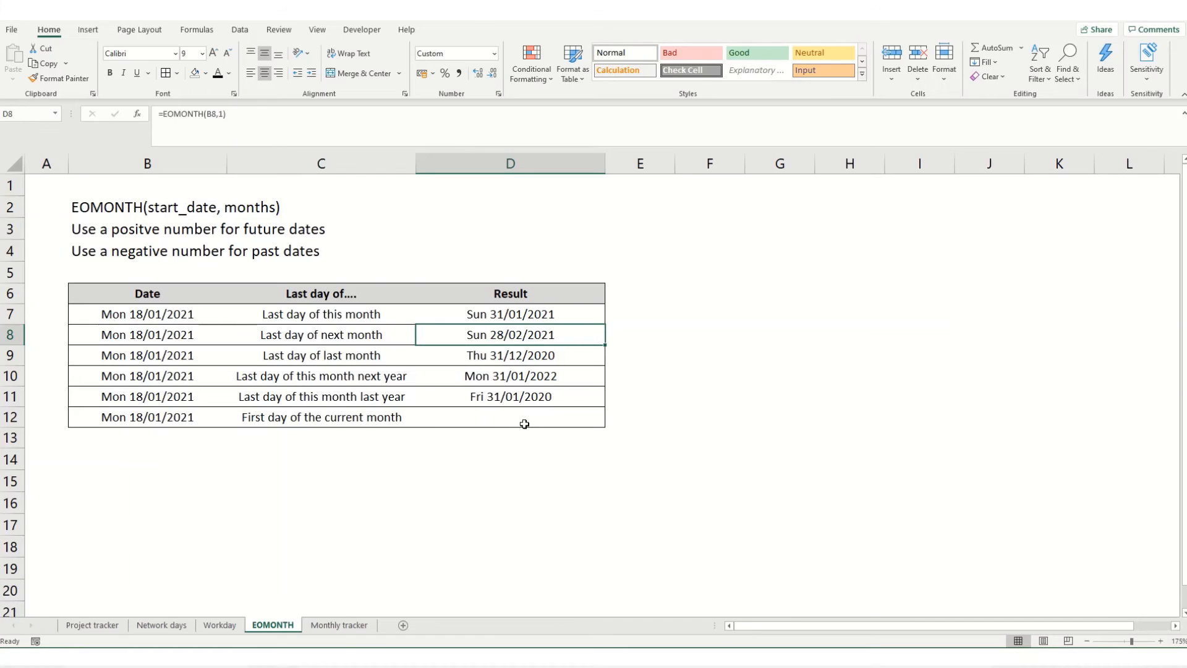
- Copy the EOMONTH formula from D7 into D12, the result cell for the first day of the current month
left_click(510, 311)
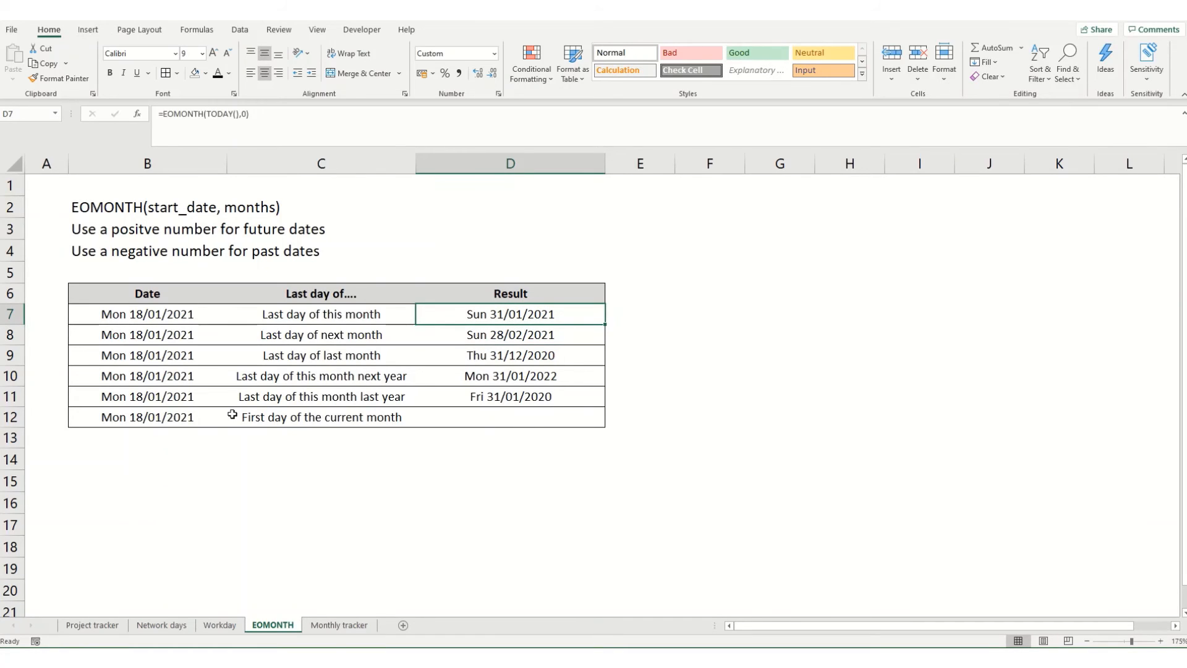
key("ctrl+c")
left_click(547, 413)
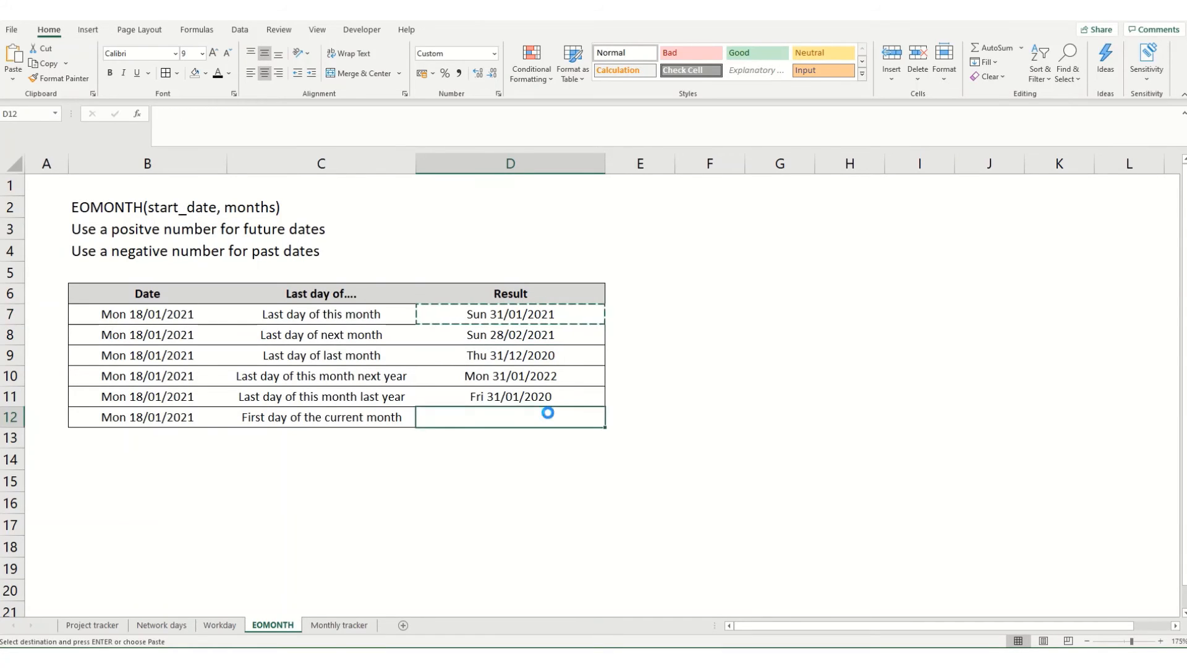
key("ctrl+v")
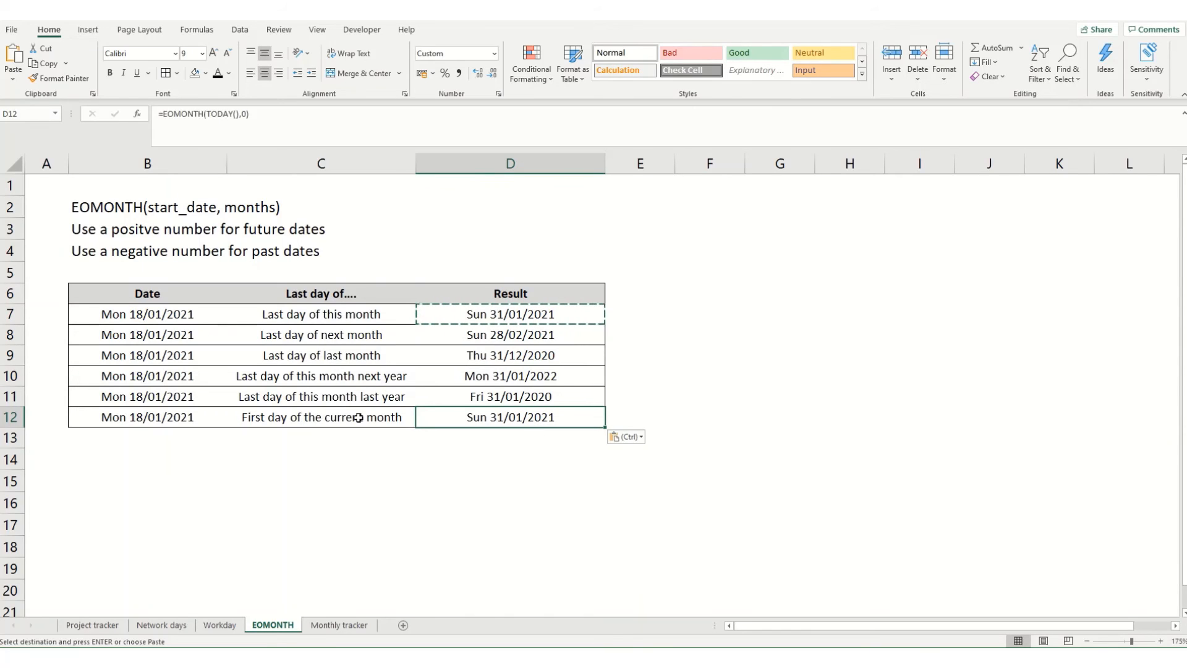
- Change the months argument in D12's formula to -1, making it =EOMONTH(TODAY(),-1)
left_click(245, 114)
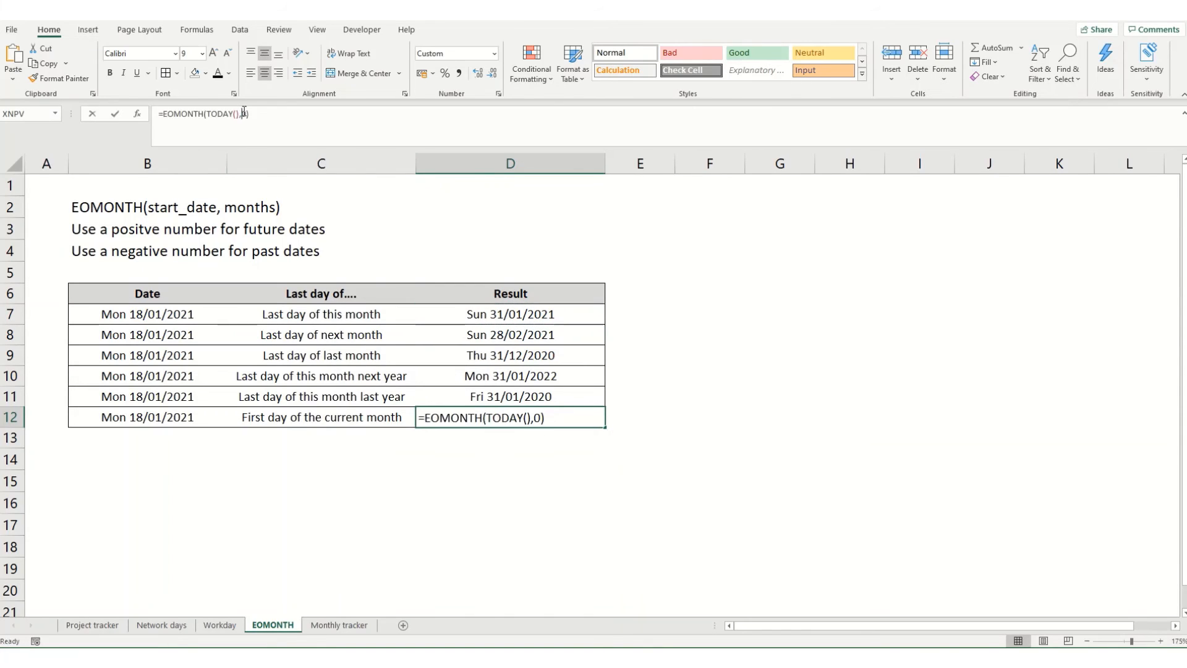
key("BackSpace")
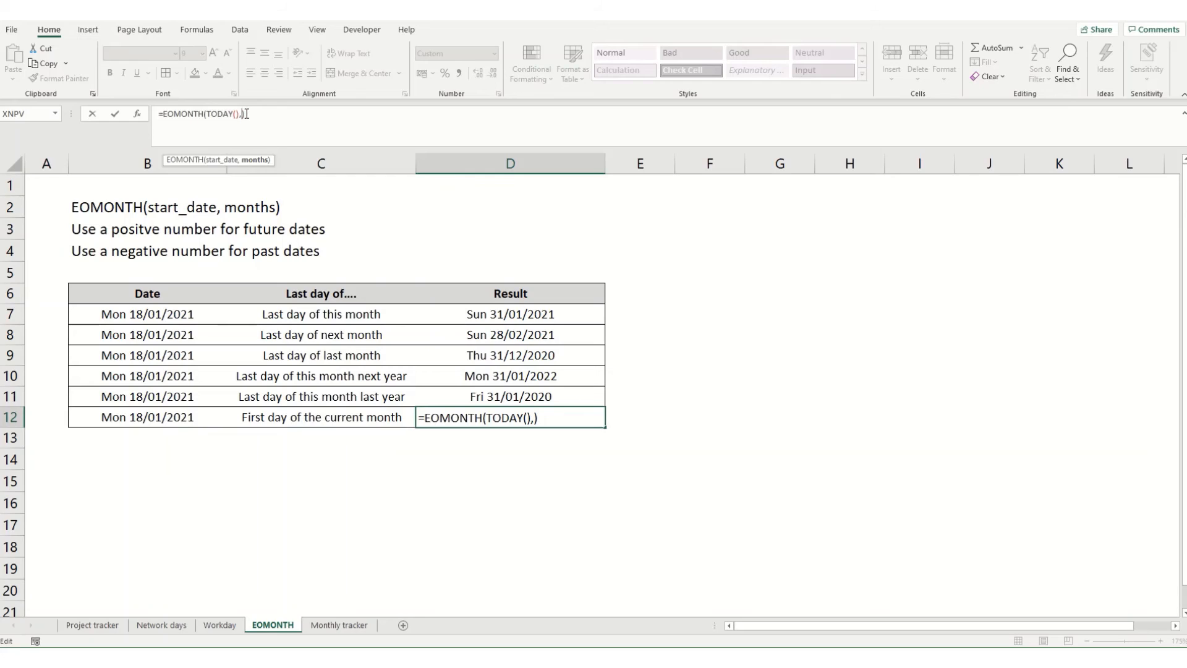
type("=1")
key("BackSpace")
key("BackSpace")
type("-1")
key("Return")
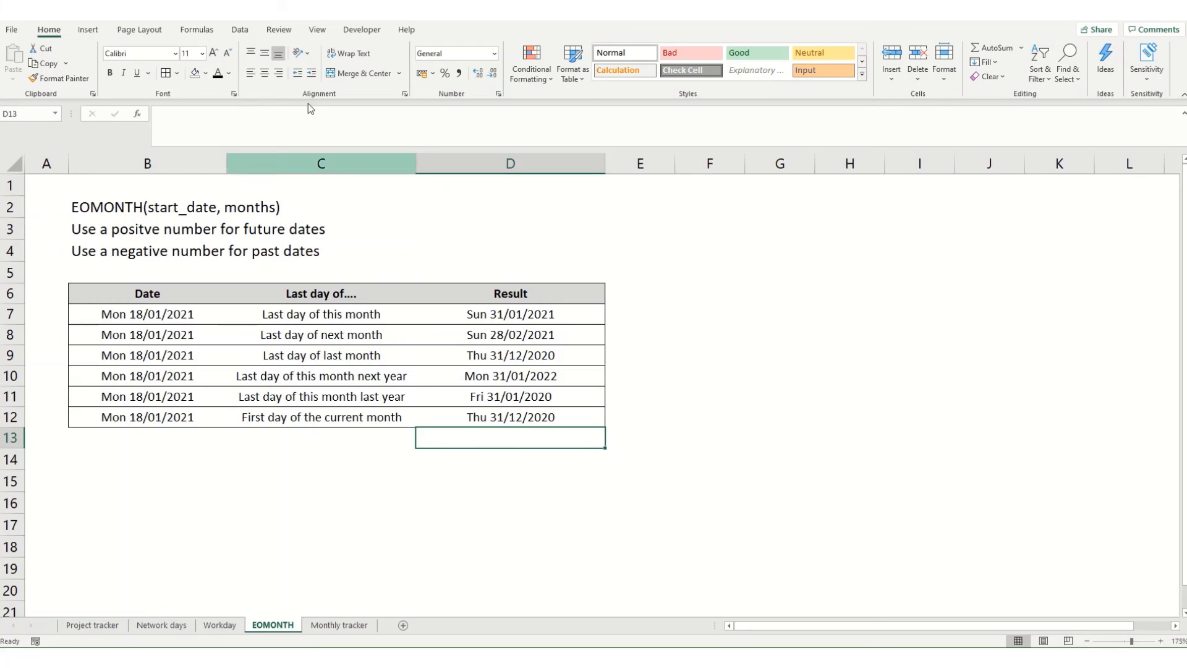
- Add one day to D12's formula, making it =EOMONTH(TODAY(),-1)+1
left_click(510, 414)
left_click(321, 119)
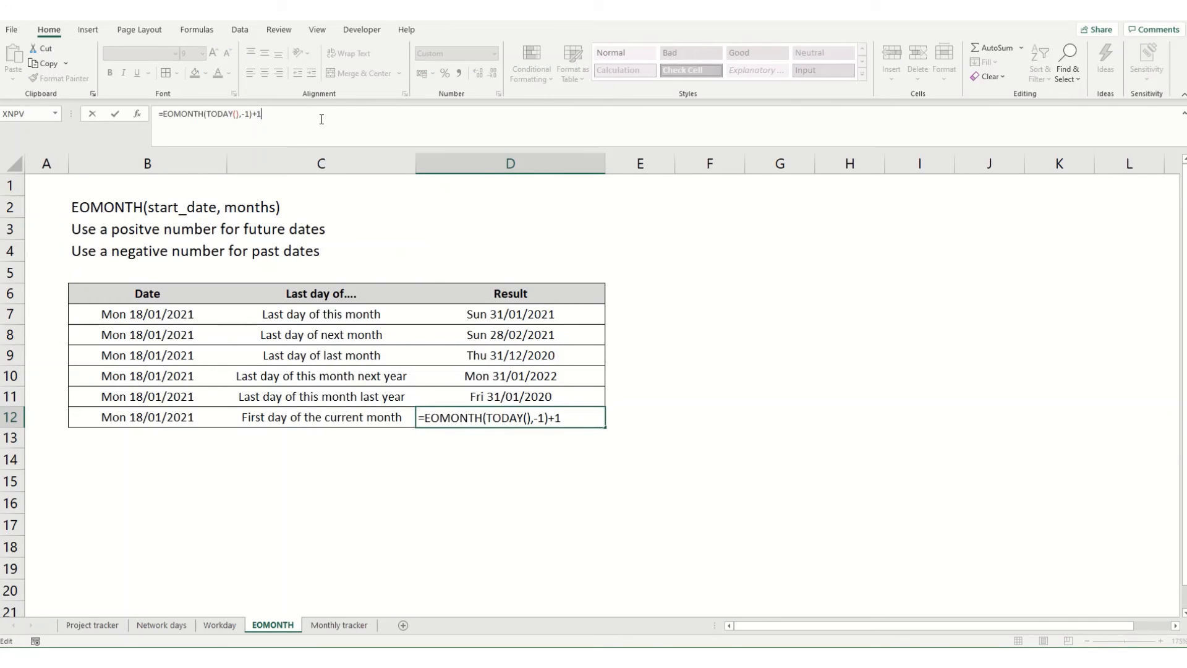
key("Return")
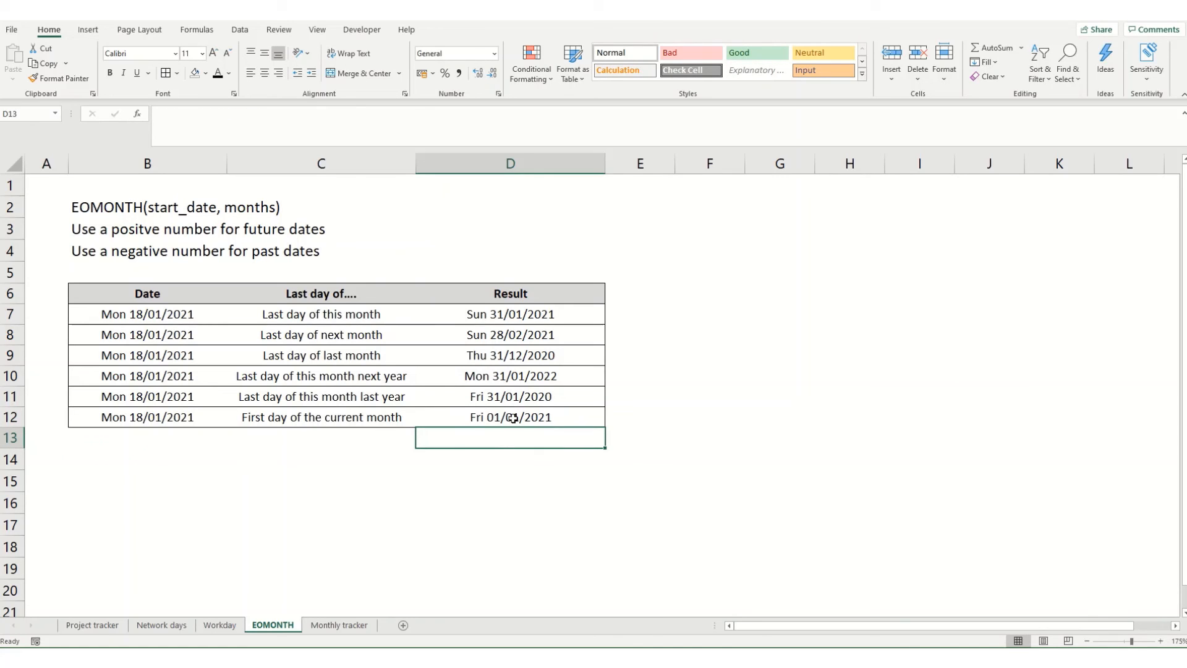